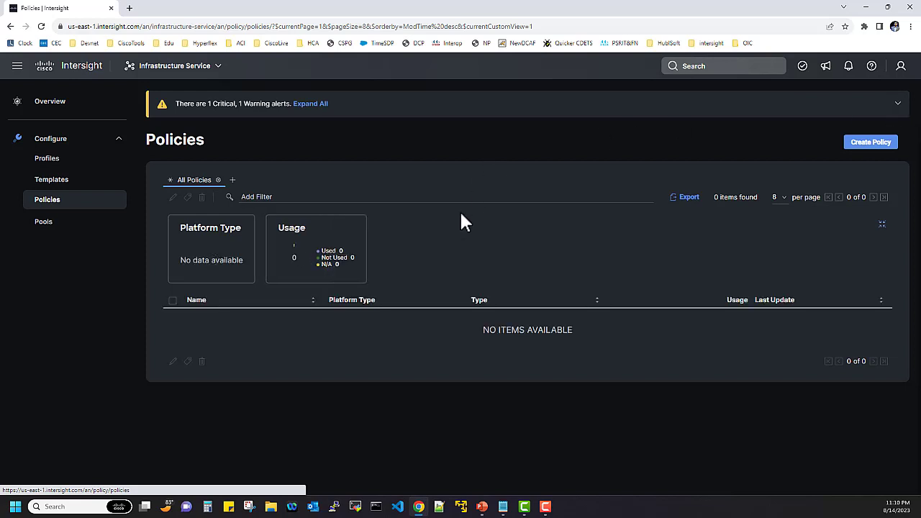
Start a new SNMP policy filtered to UCS Server, reaching its General step
left_click(867, 144)
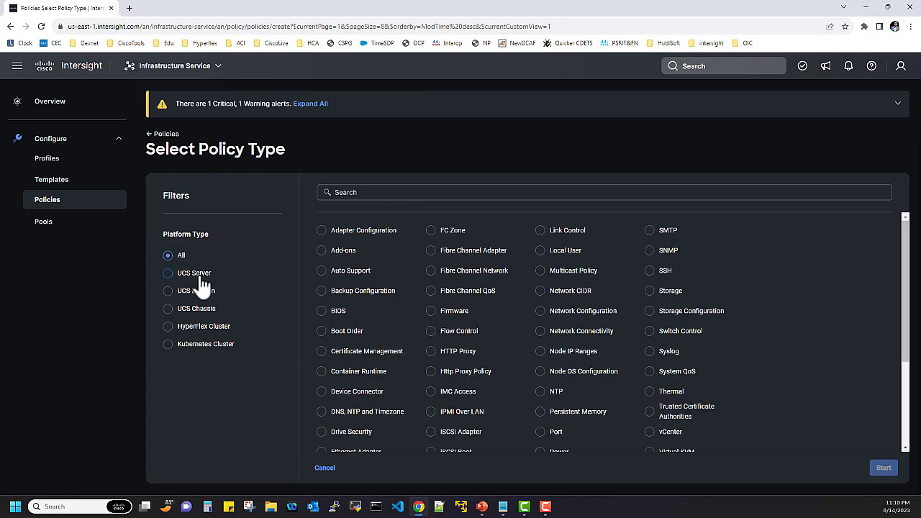
left_click(202, 279)
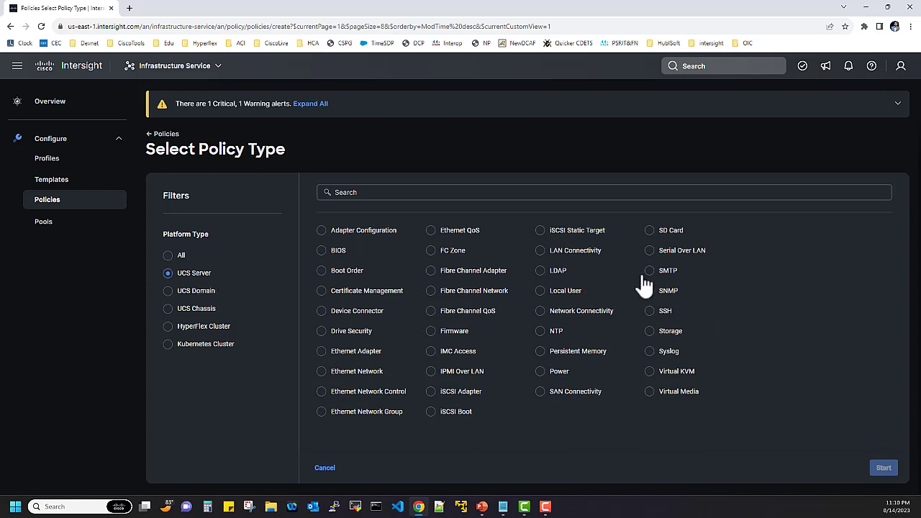
left_click(650, 292)
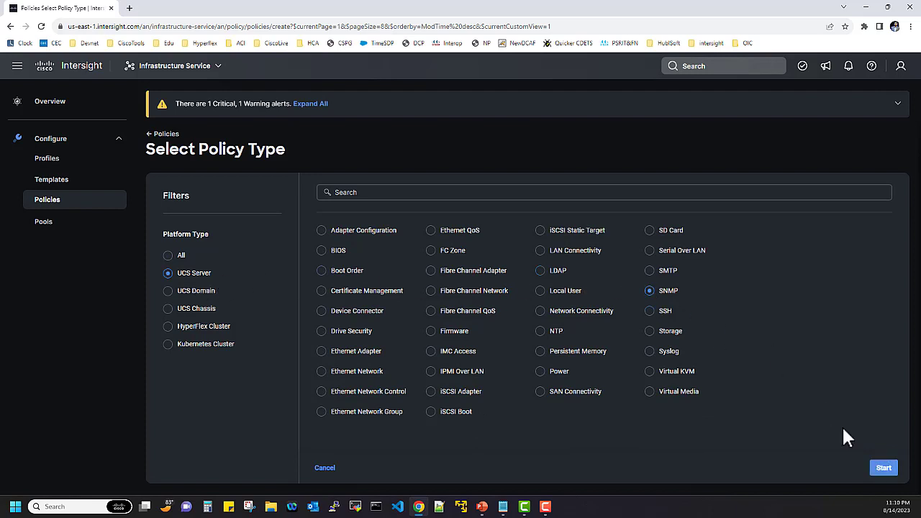
left_click(884, 469)
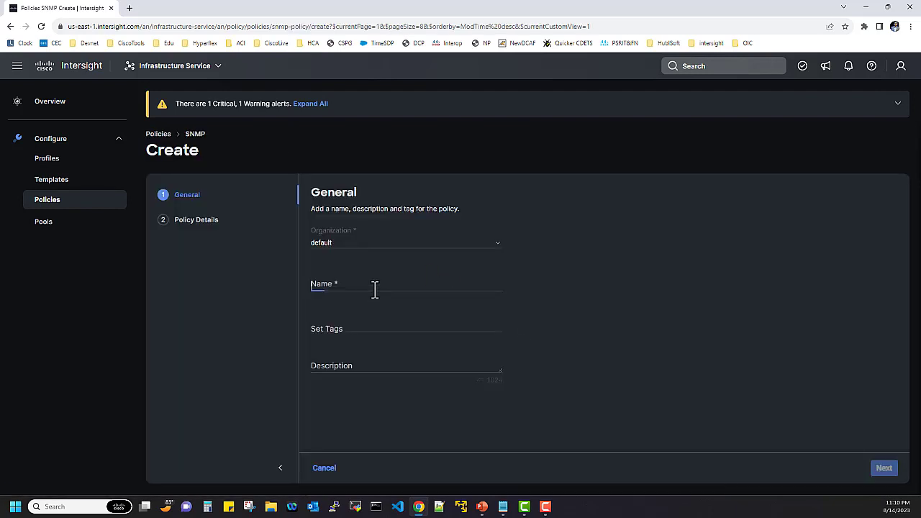
Name the policy 'Test_SNMP' and advance to Policy Details
left_click(375, 290)
type("T")
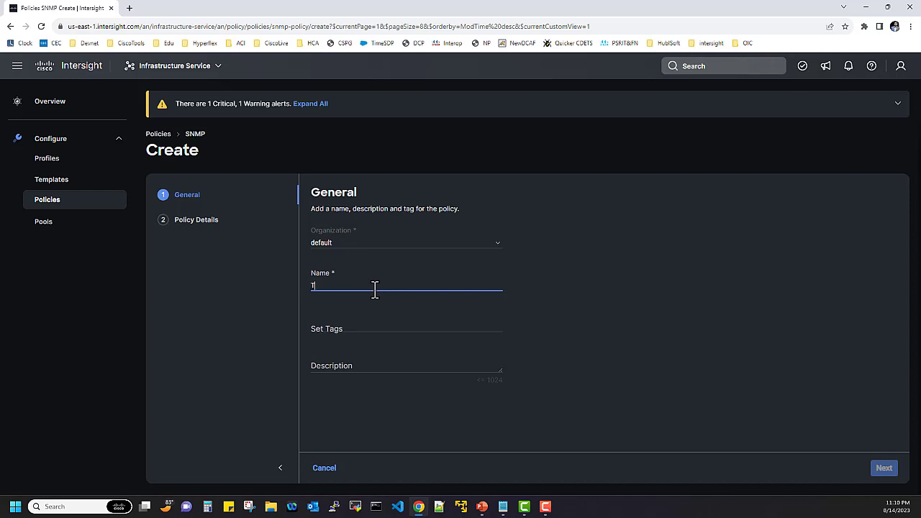
type("est_SNMP")
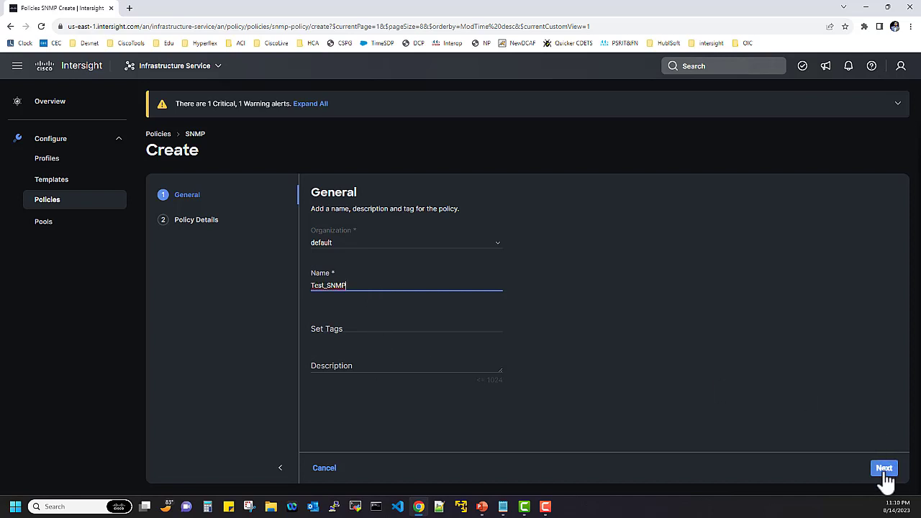
key("Return")
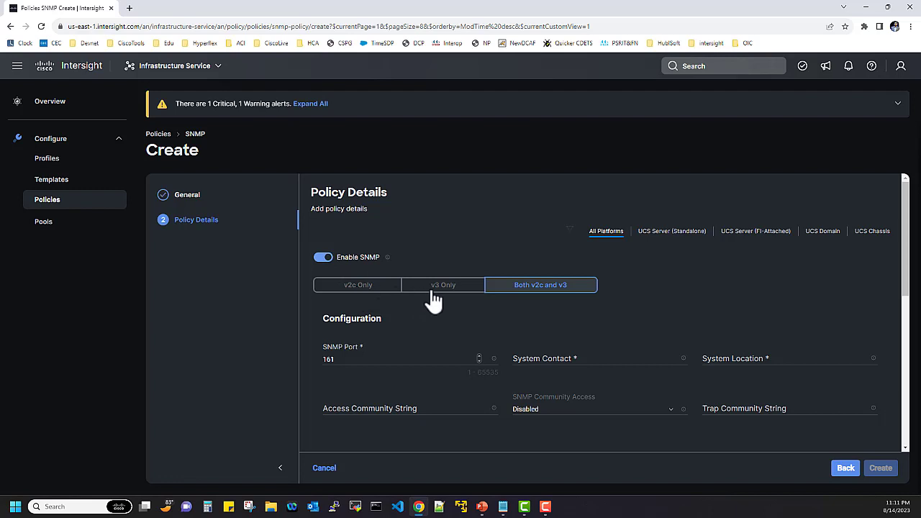
Restrict the SNMP policy to v3 Only
scroll(650, 298, "down", 1)
left_click(643, 294)
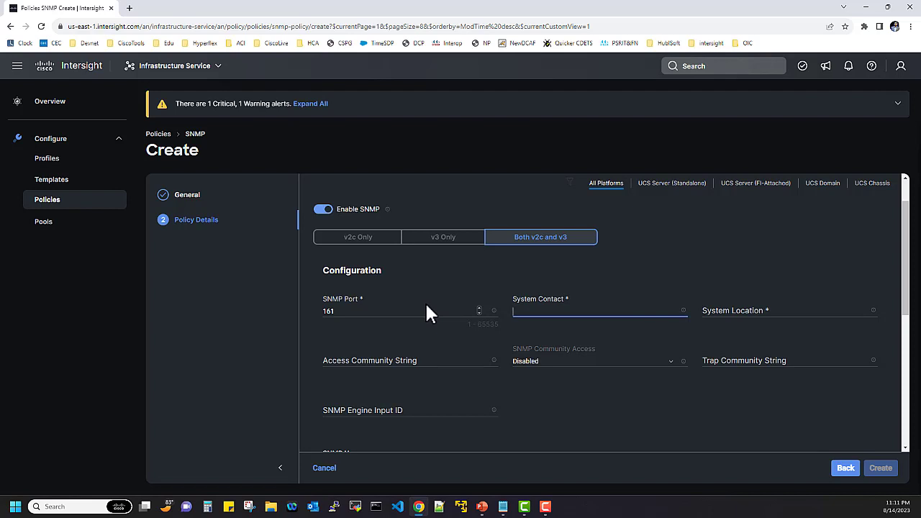
left_click(440, 241)
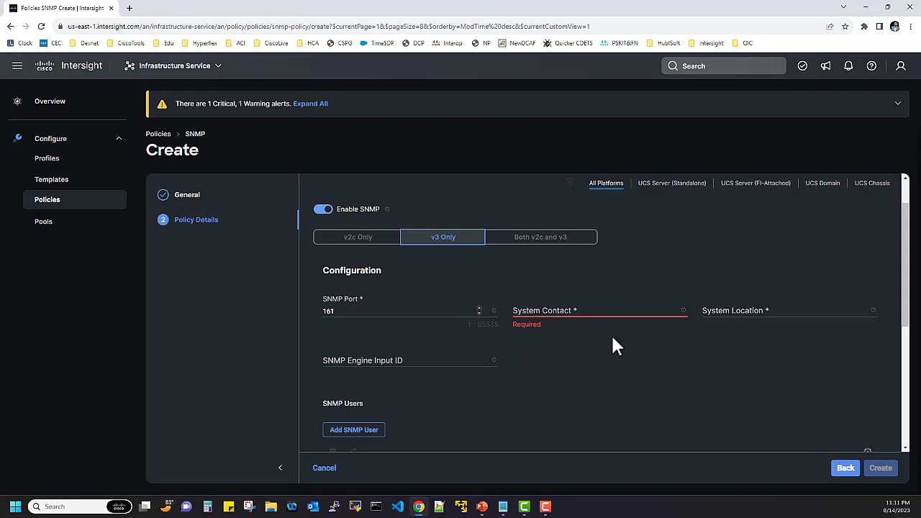
Enter the system contact's e-mail and System Location 'RTP', then review the Users and Trap sections
left_click(556, 314)
left_click(734, 314)
type("RT")
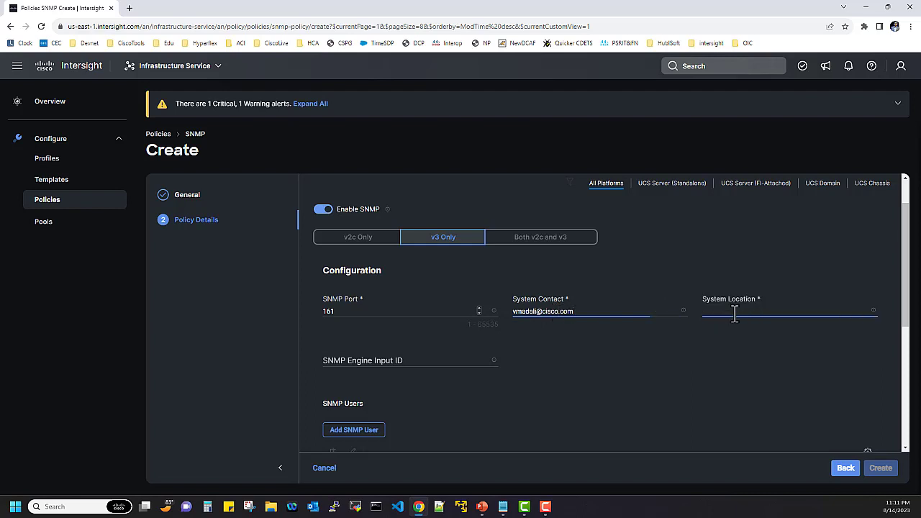
type("P")
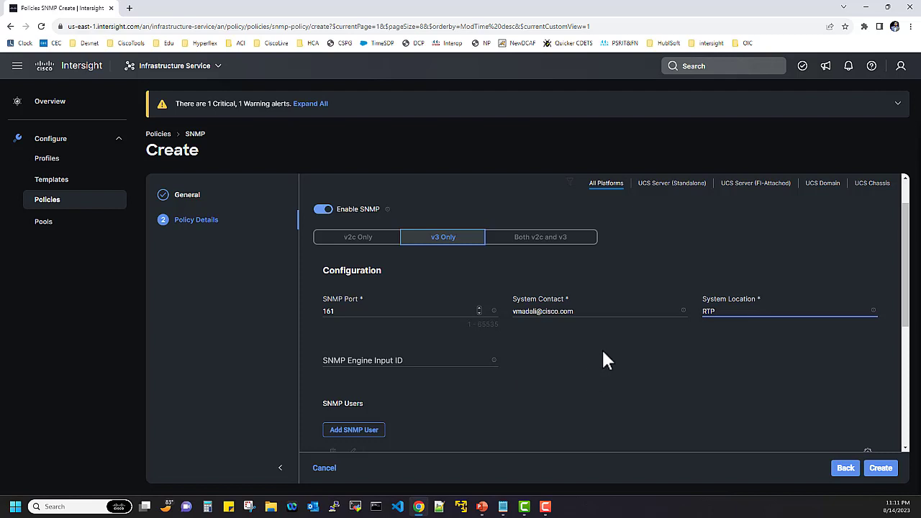
scroll(905, 295, "down", 2)
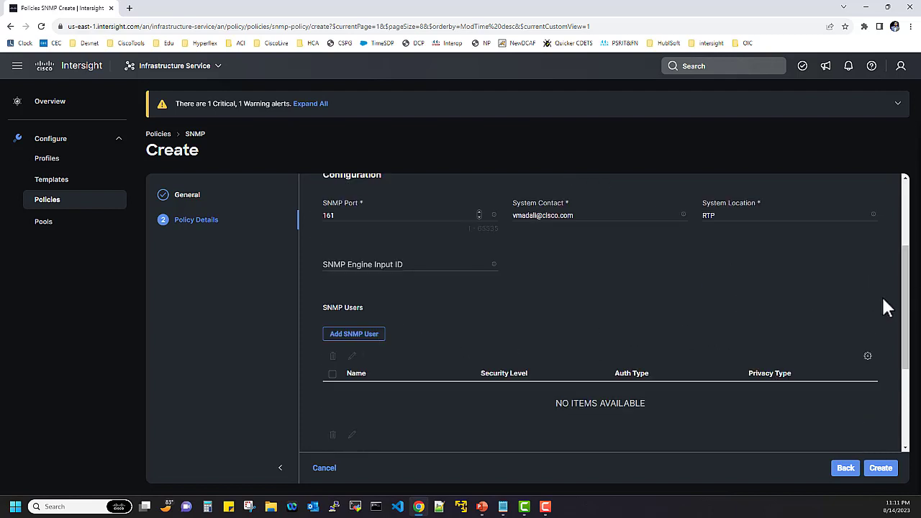
scroll(908, 354, "down", 1)
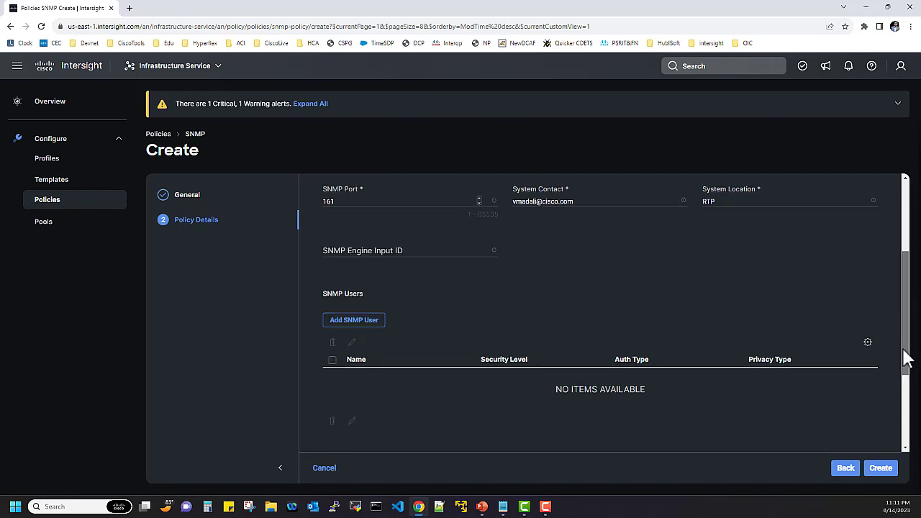
scroll(909, 377, "down", 3)
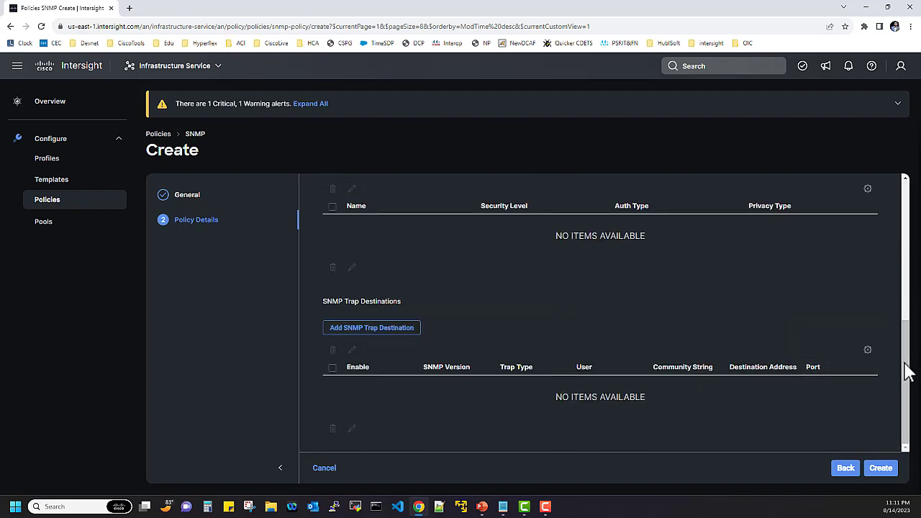
left_click_drag(905, 347, 908, 310)
scroll(305, 360, "up", 2)
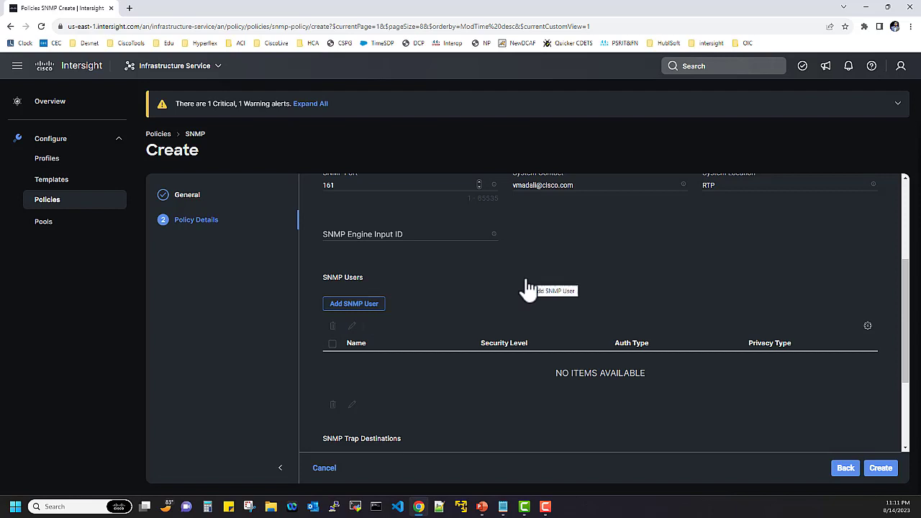
Add an SNMP user with the user's e-mail as name, AuthPriv security and SHA authentication
left_click(370, 311)
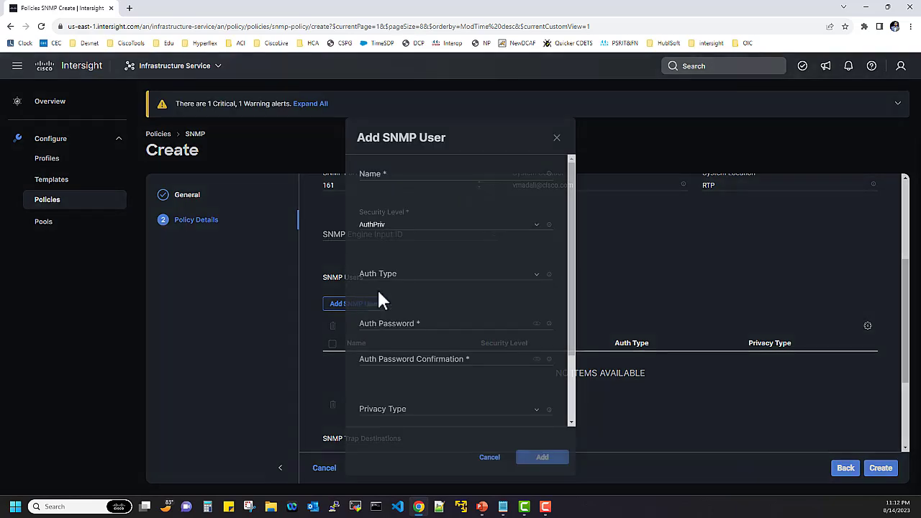
left_click(406, 173)
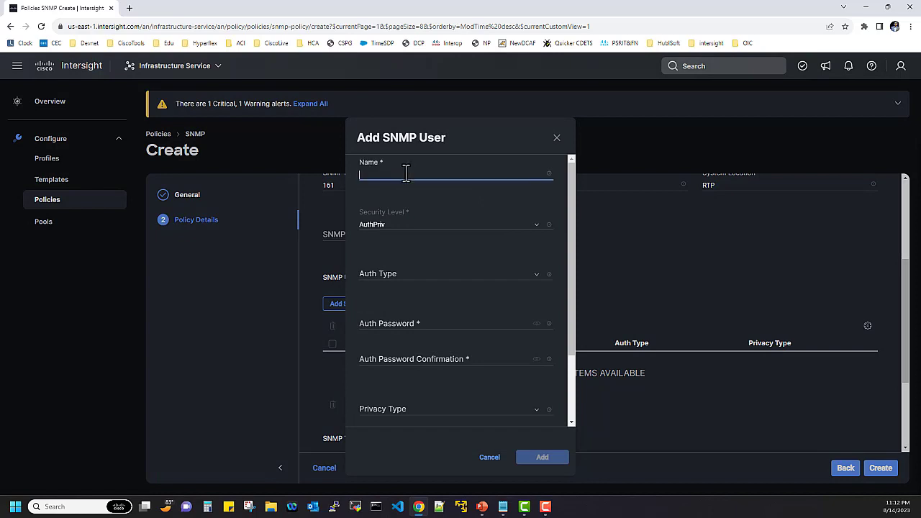
left_click(403, 229)
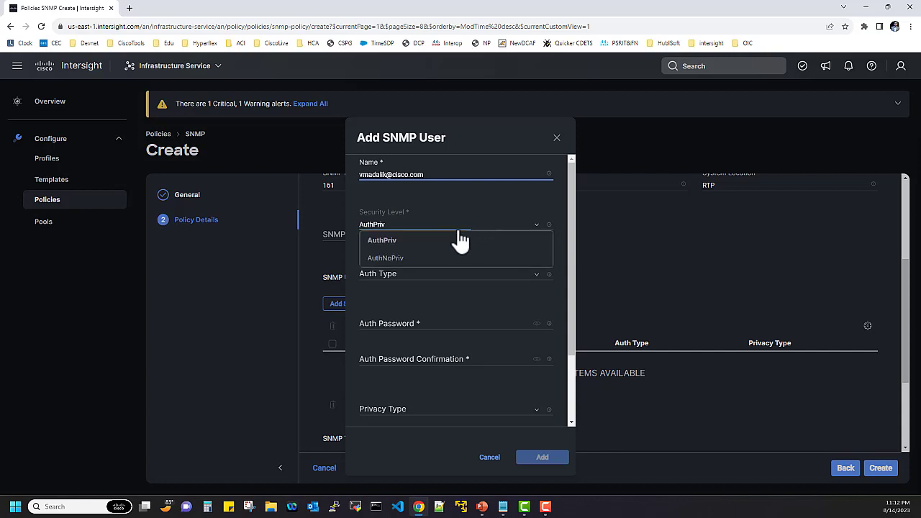
left_click(422, 285)
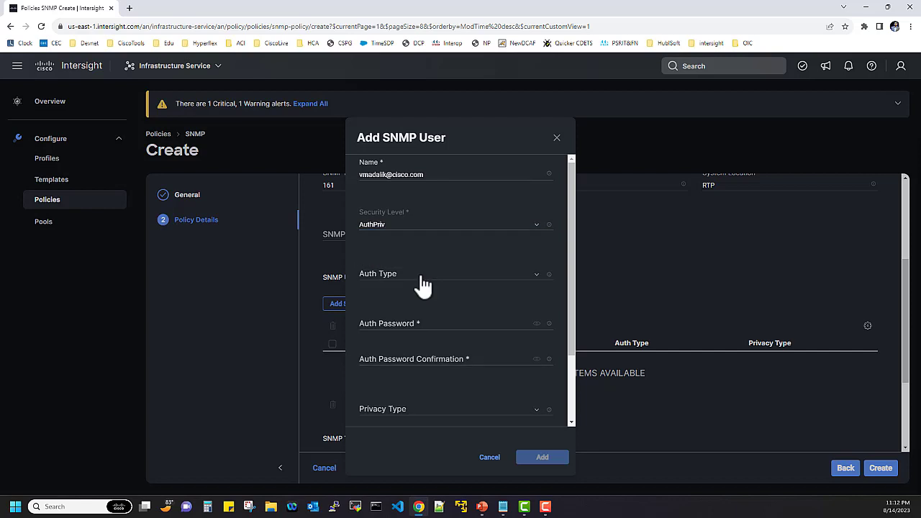
left_click(522, 280)
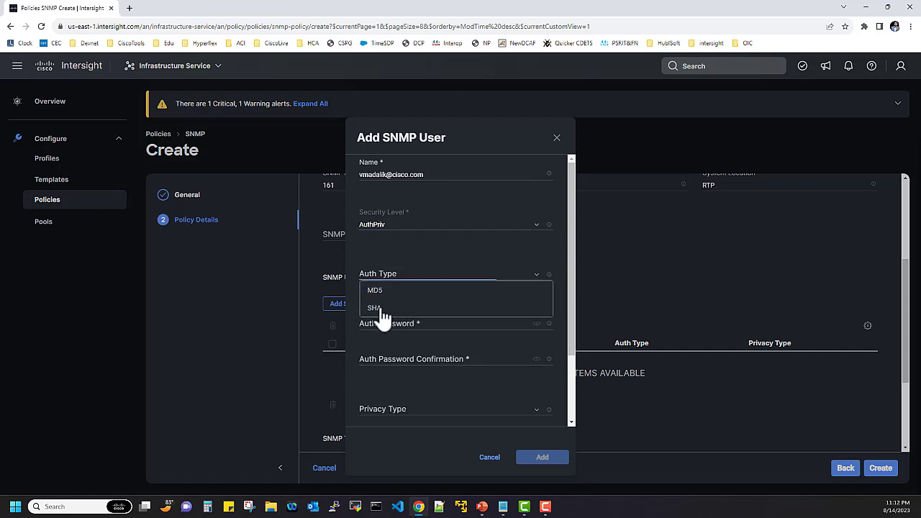
left_click(381, 310)
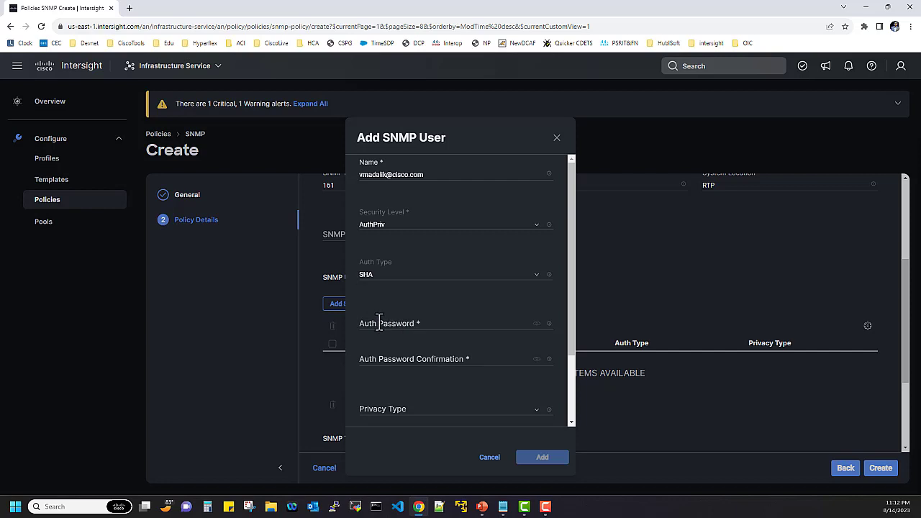
Enter and confirm the user's authentication password
left_click(380, 323)
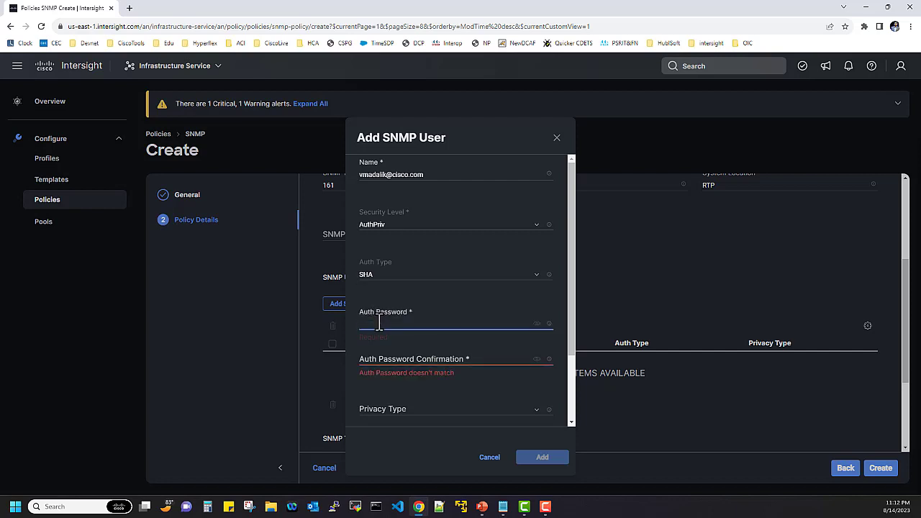
type("•••••••••••••••")
left_click(419, 361)
type("•••••••••")
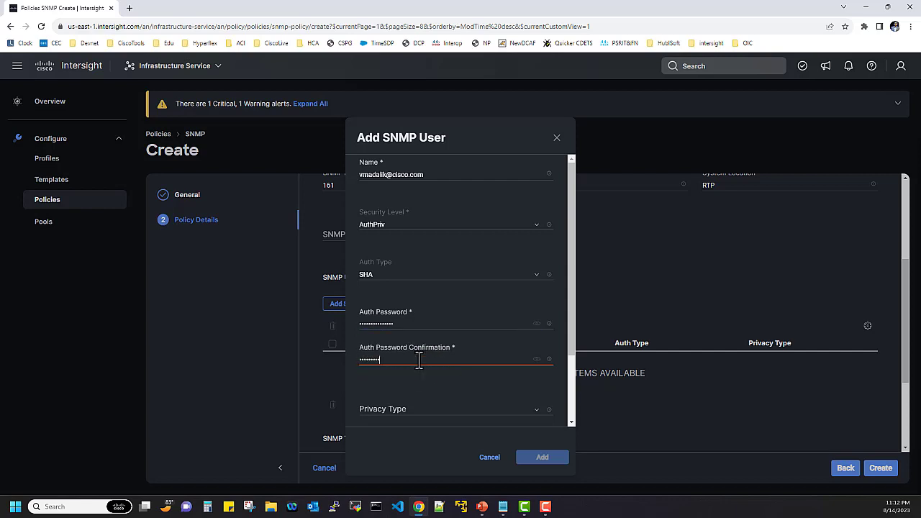
type("••••••")
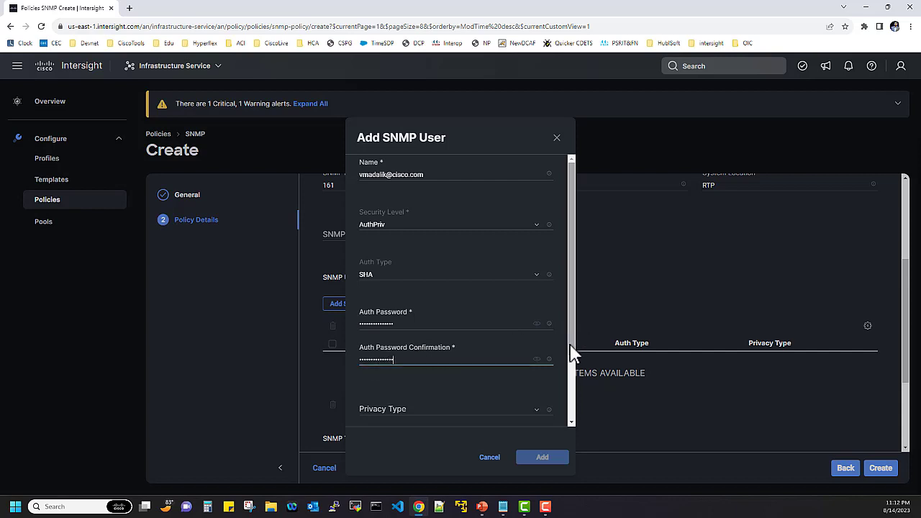
scroll(568, 394, "down", 1)
Choose AES privacy, enter and confirm the privacy password, and add the user
scroll(567, 403, "down", 3)
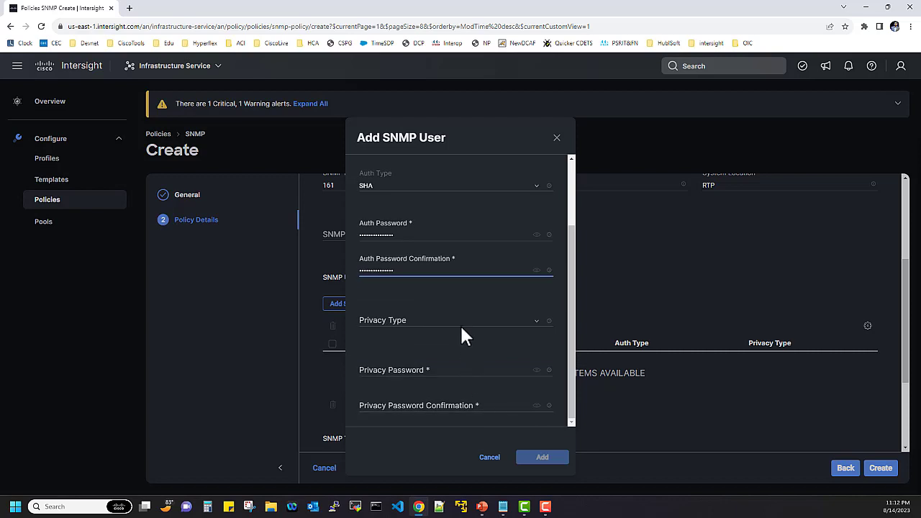
left_click(459, 328)
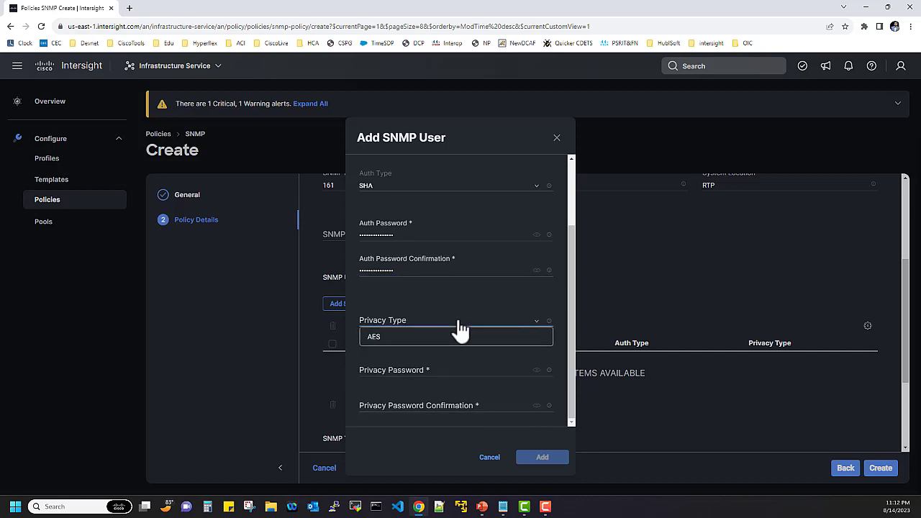
left_click(440, 344)
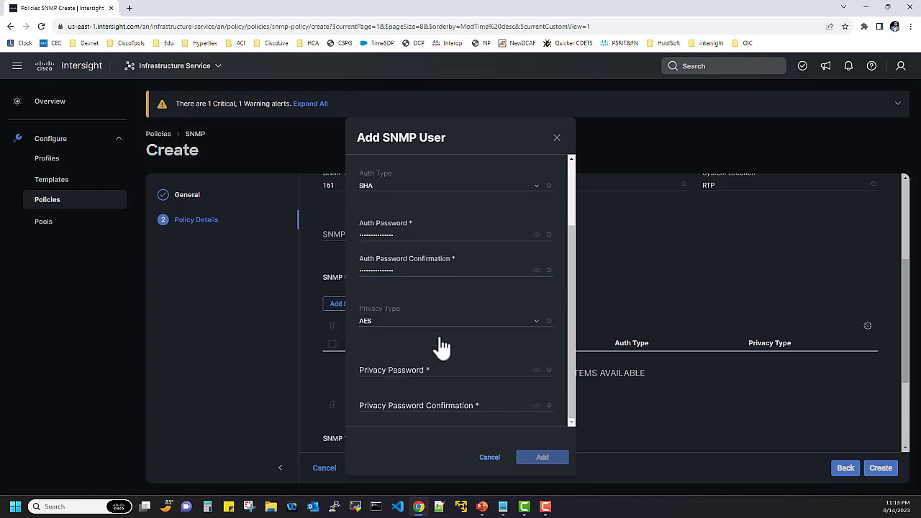
left_click(440, 371)
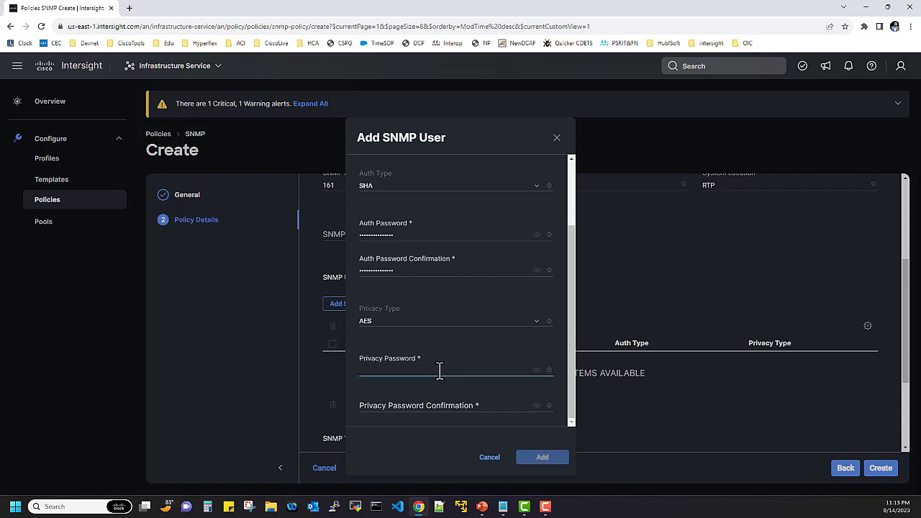
type("****************")
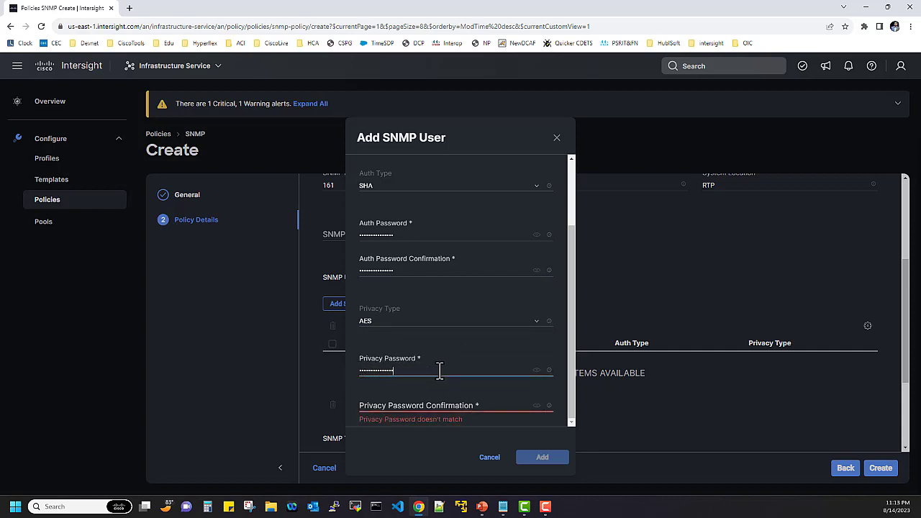
left_click(442, 399)
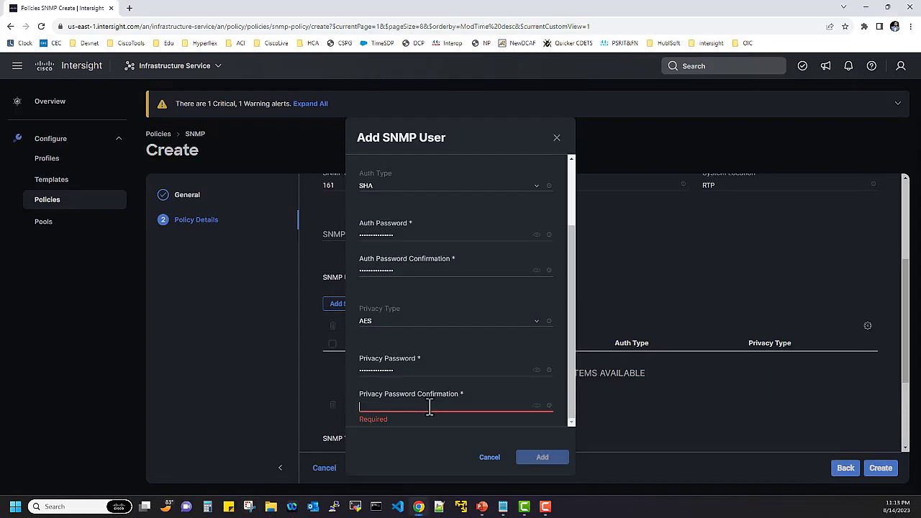
type("••••••••••••••••")
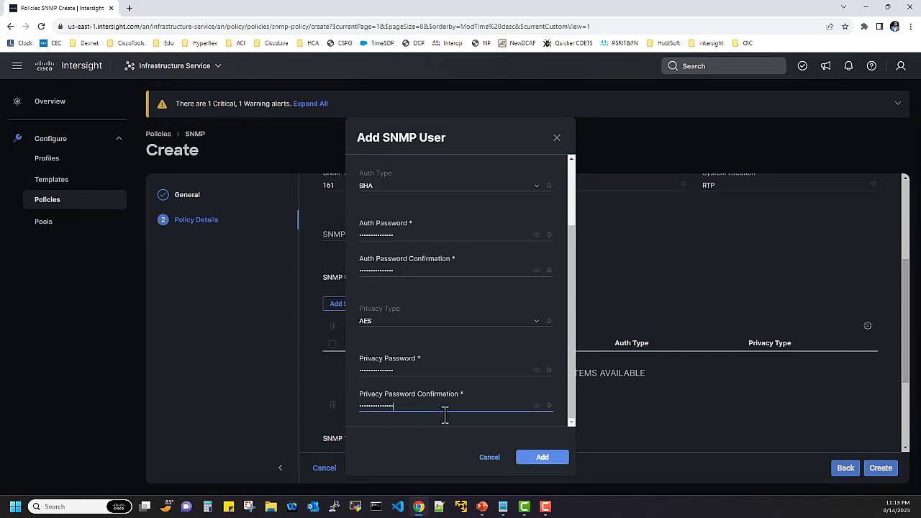
left_click(543, 459)
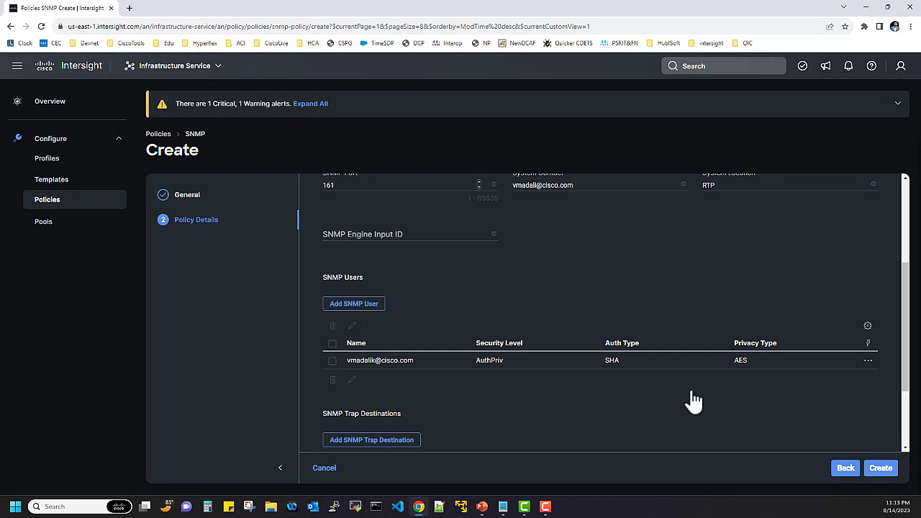
Add a V3 trap destination for the SNMP user, type Trap, address 10.10.10.1, port 162
scroll(594, 291, "up", 3)
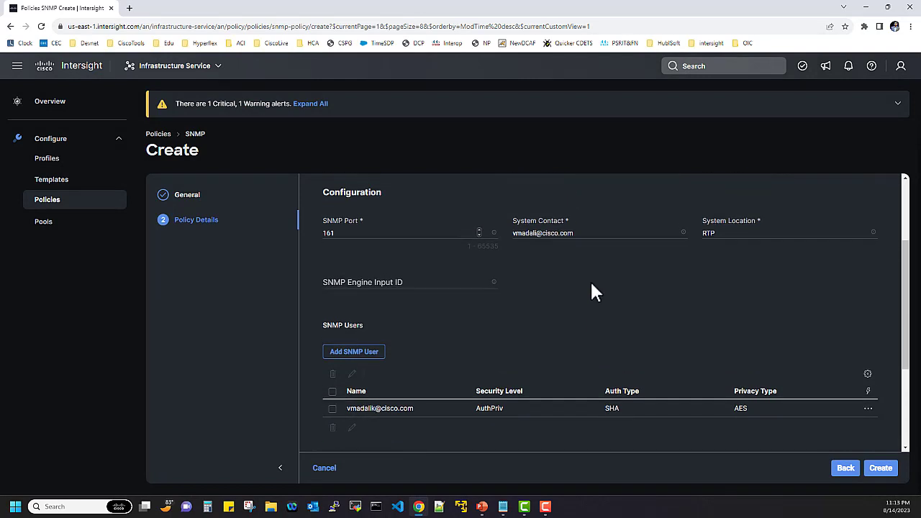
scroll(591, 290, "up", 1)
scroll(589, 292, "down", 4)
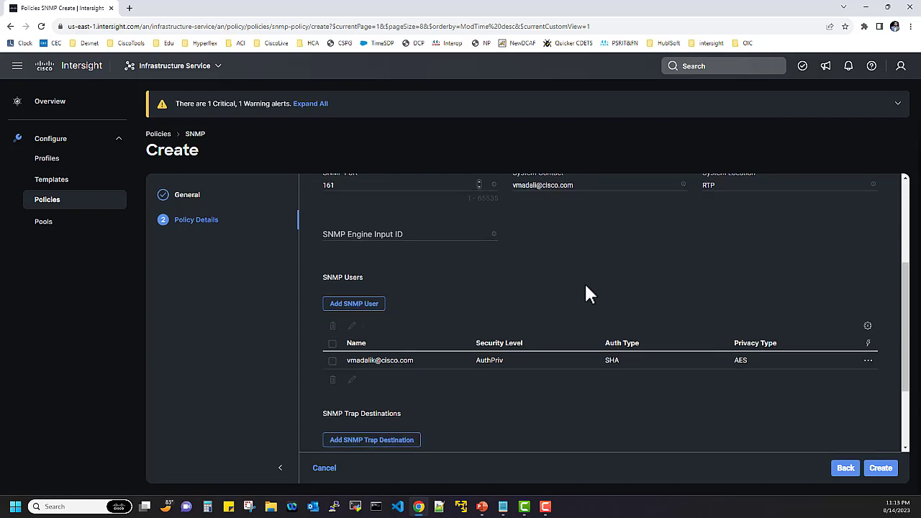
scroll(555, 293, "down", 2)
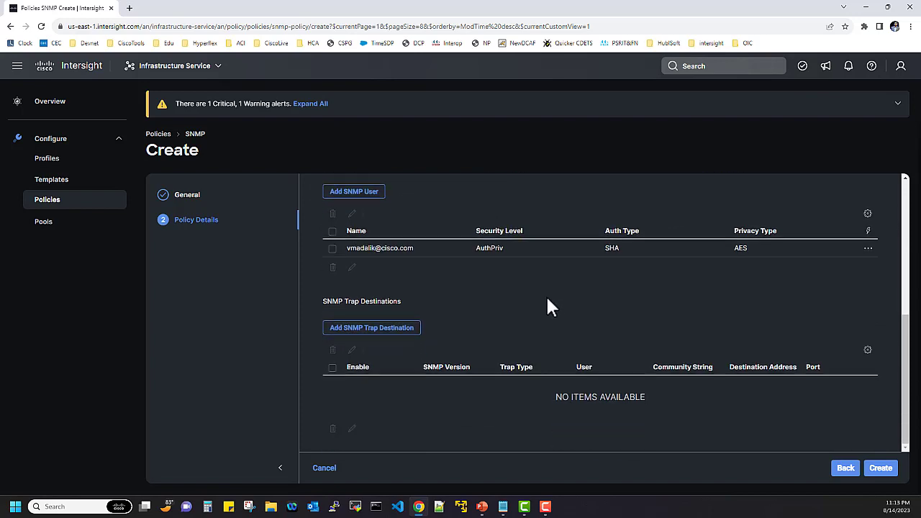
left_click(392, 330)
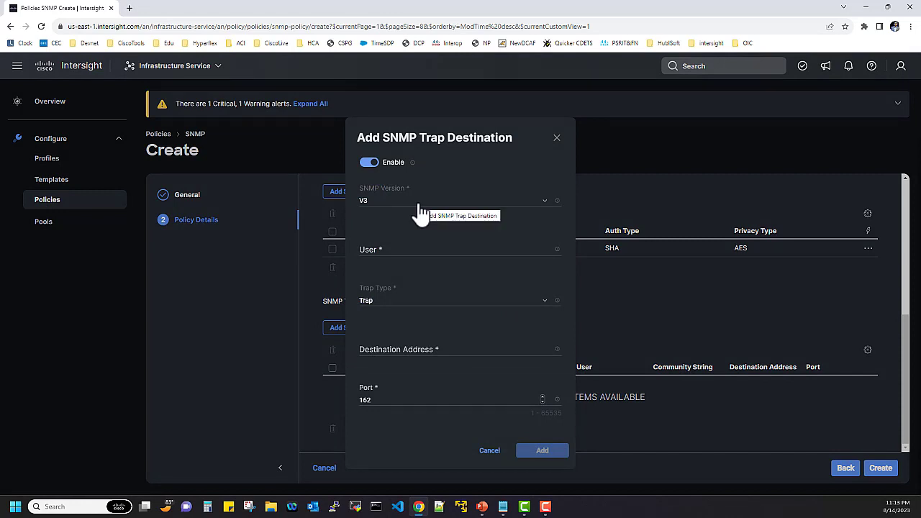
left_click(393, 252)
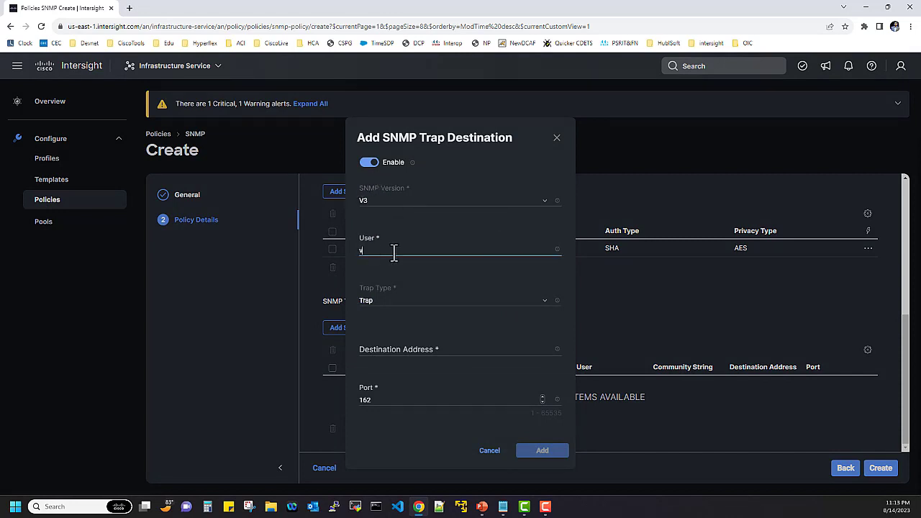
left_click(430, 311)
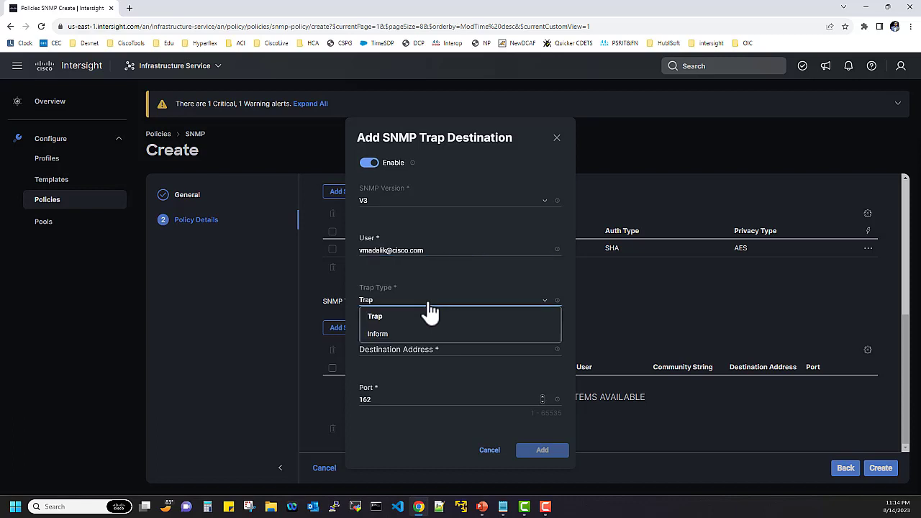
left_click(426, 317)
left_click(427, 349)
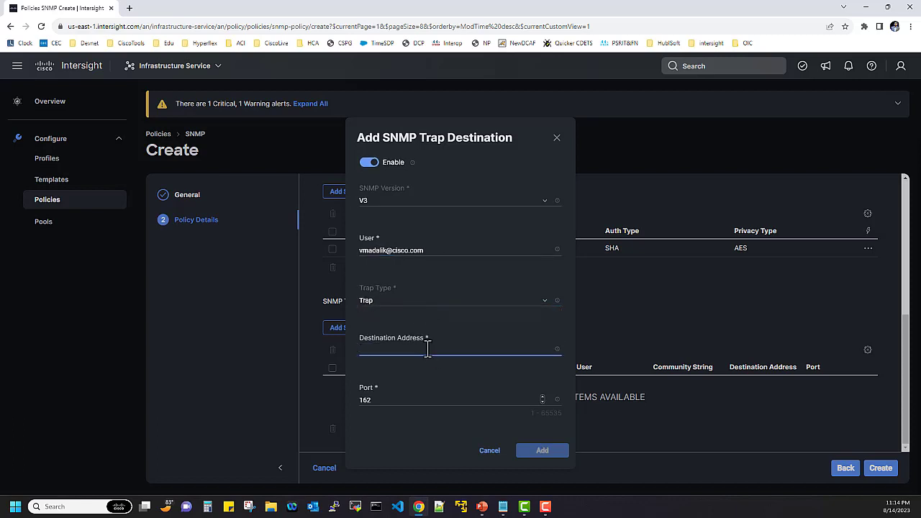
type("10.10.10.1")
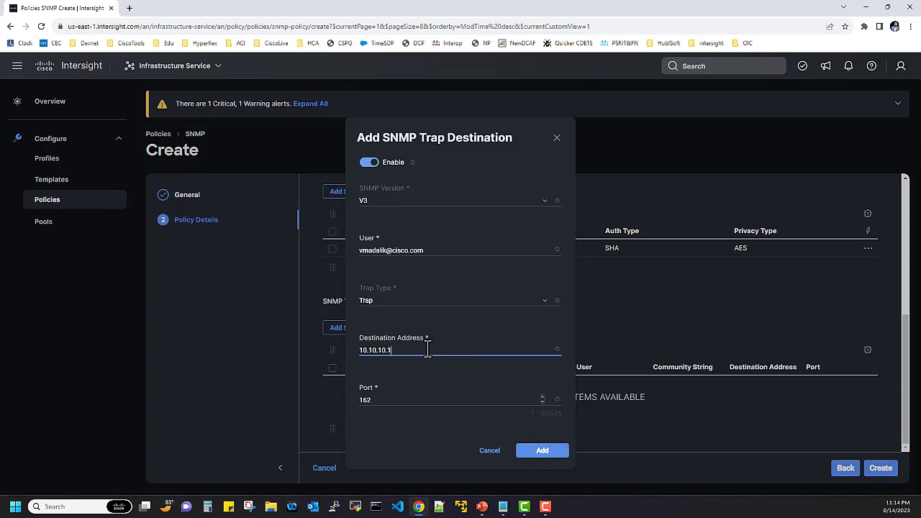
left_click(529, 452)
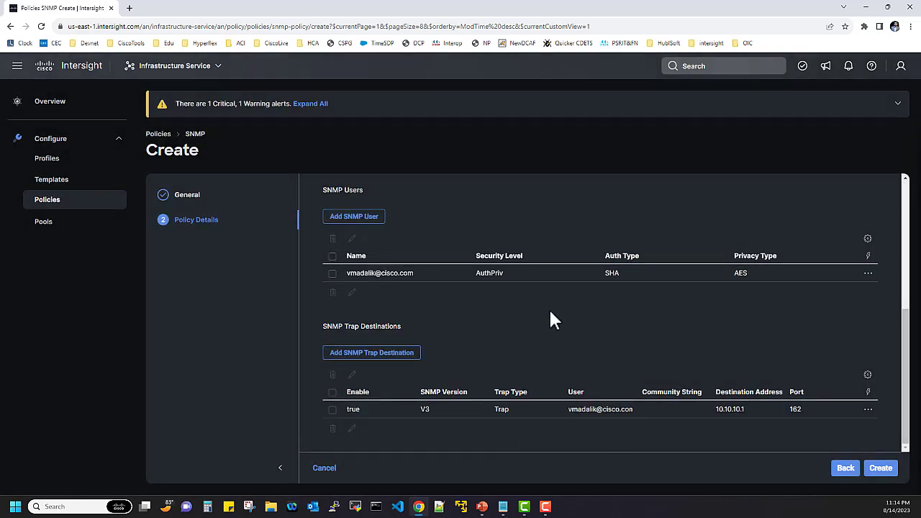
Create the Test_SNMP policy
scroll(546, 332, "up", 1)
scroll(545, 331, "down", 2)
left_click(876, 471)
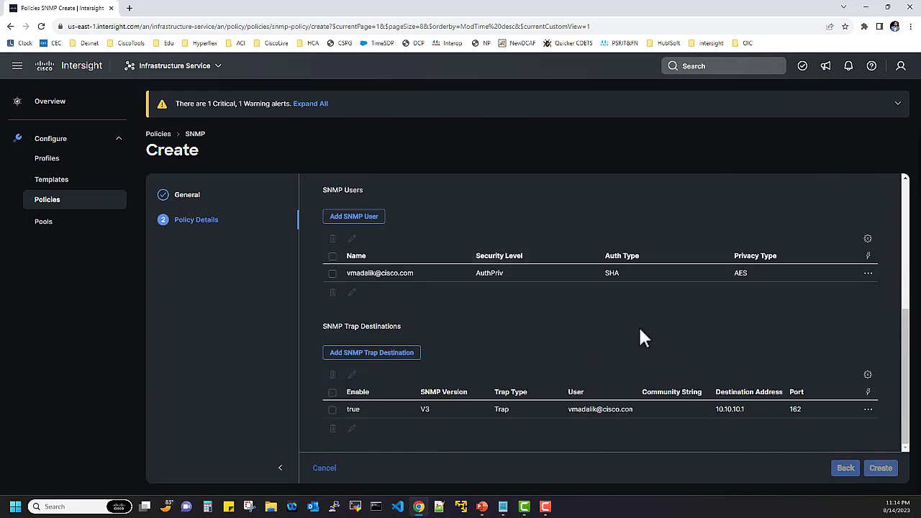